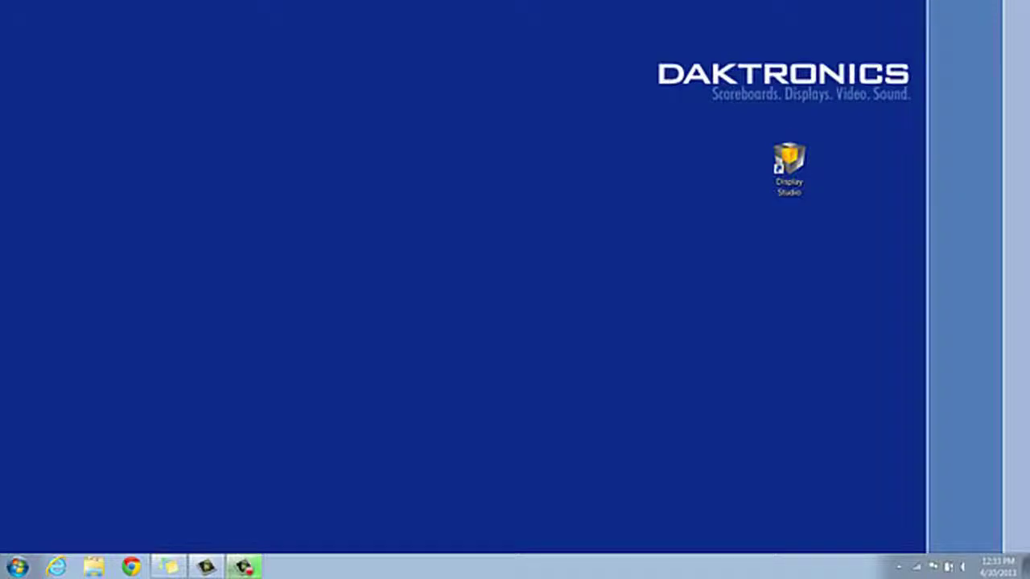
Launch V7 Shell from the Venus 7000 folder under All Programs in the Start menu.
click(17, 567)
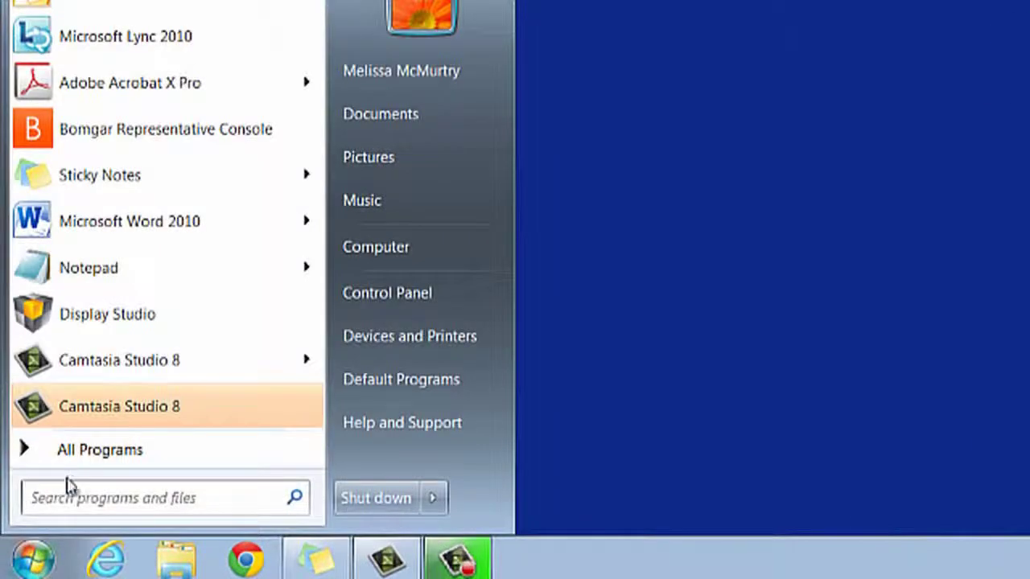
click(75, 451)
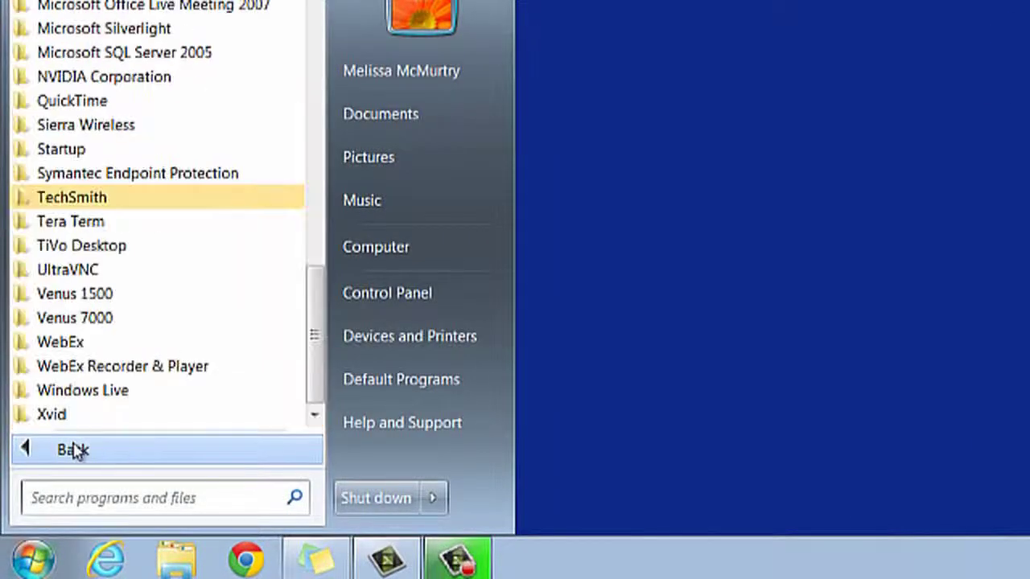
click(101, 321)
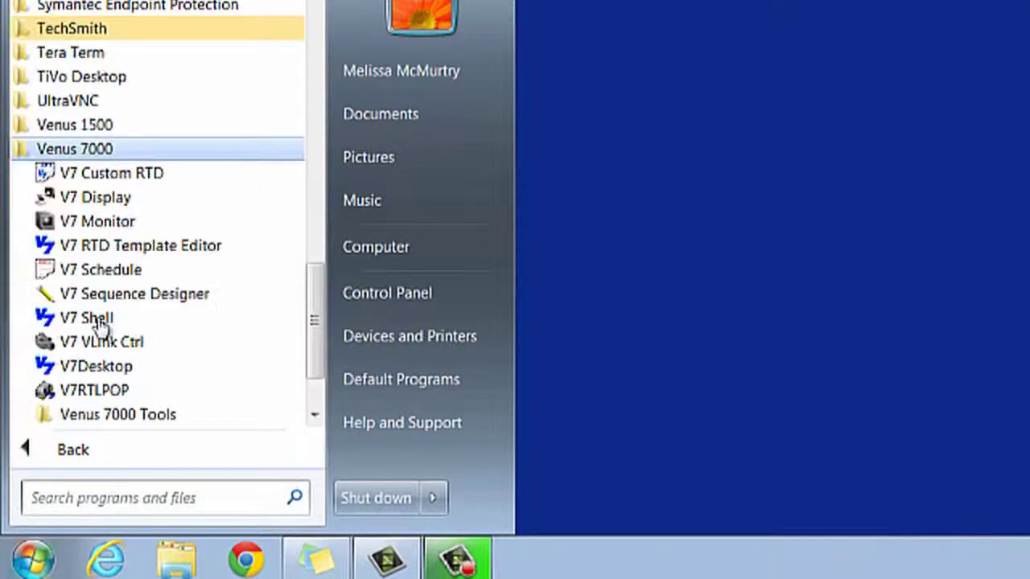
click(68, 321)
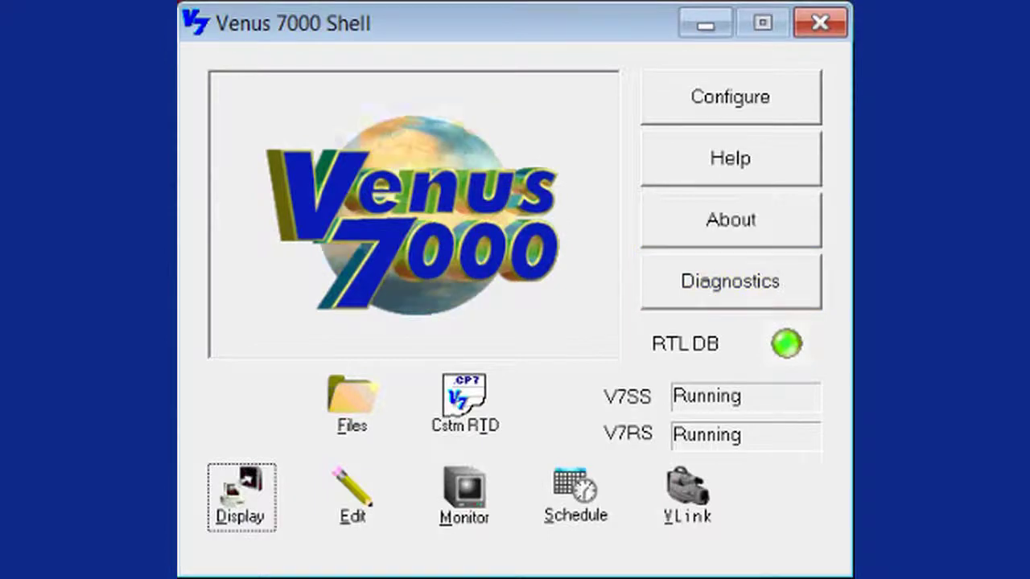
Show the Signs tab of System Configuration and scroll across the three signs' settings.
click(782, 120)
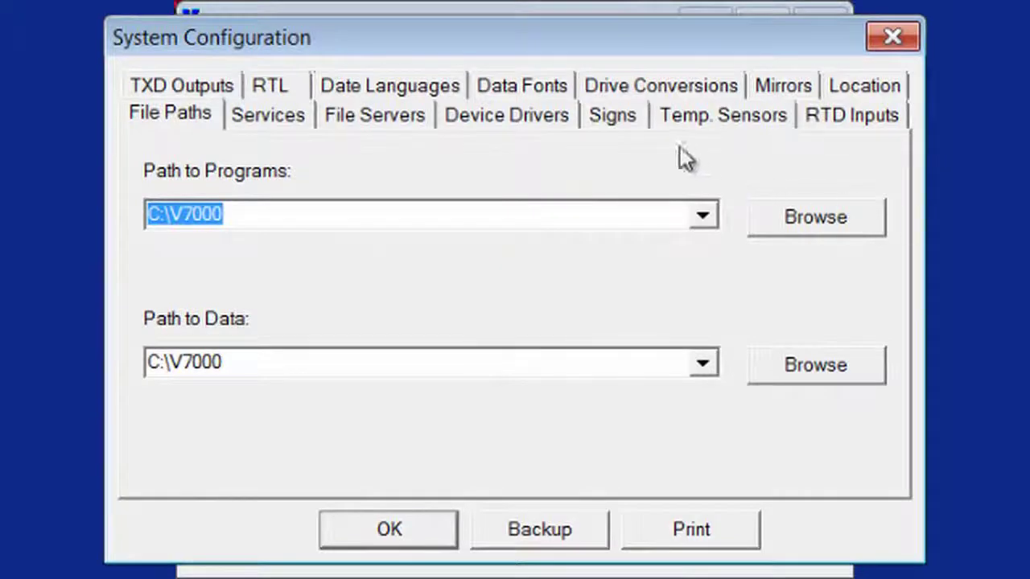
click(626, 122)
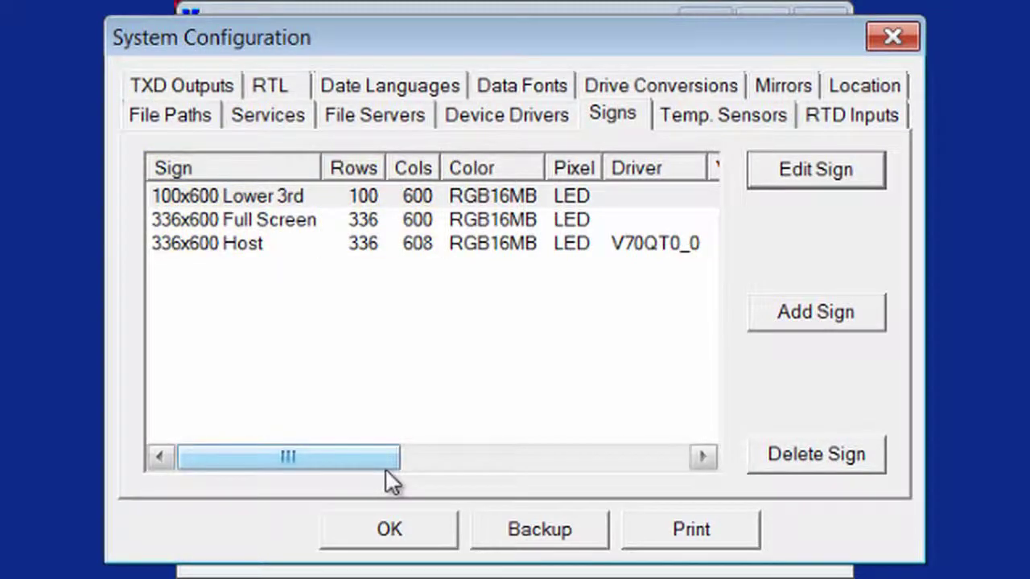
mouse_move(384, 467)
mouse_down()
mouse_move(675, 488)
mouse_move(345, 490)
mouse_move(358, 488)
mouse_up()
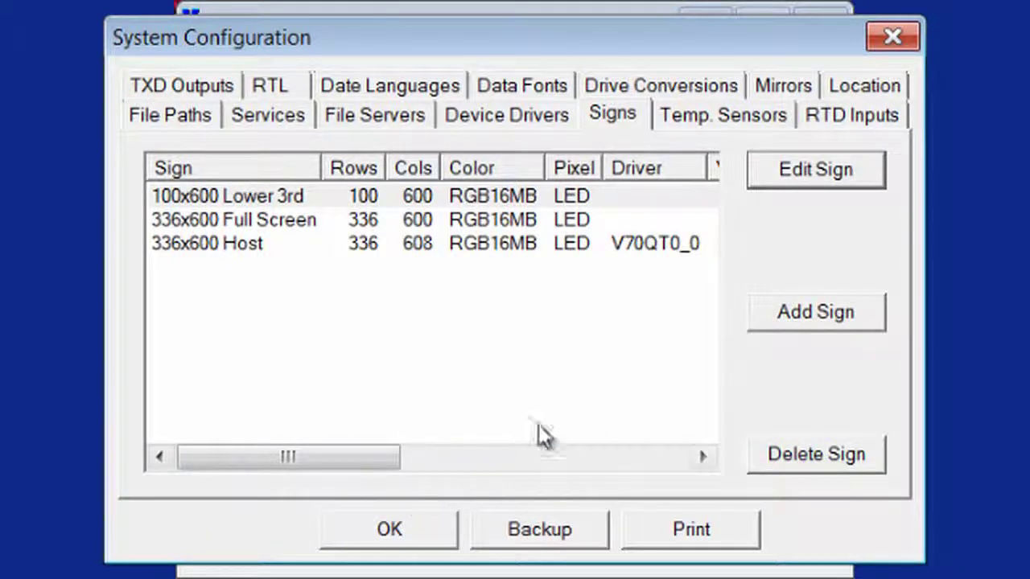
Review the RTD Inputs tab of the System Configuration dialog.
click(851, 118)
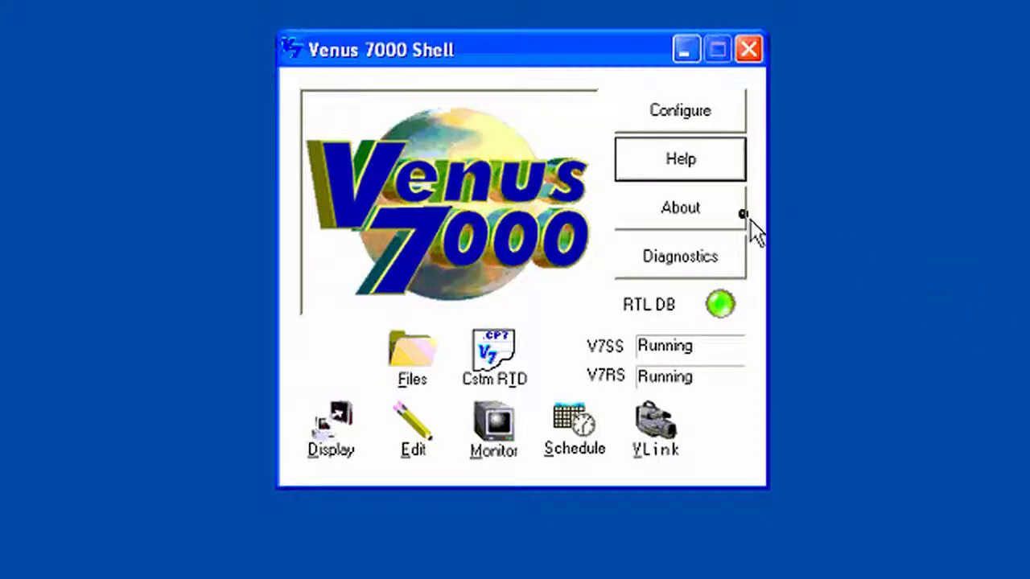
click(703, 165)
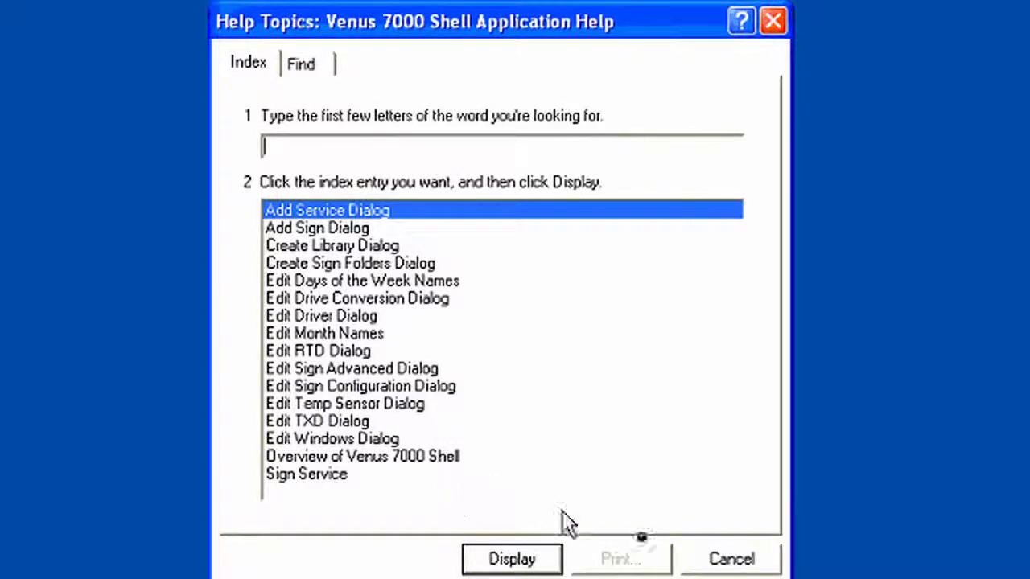
click(730, 560)
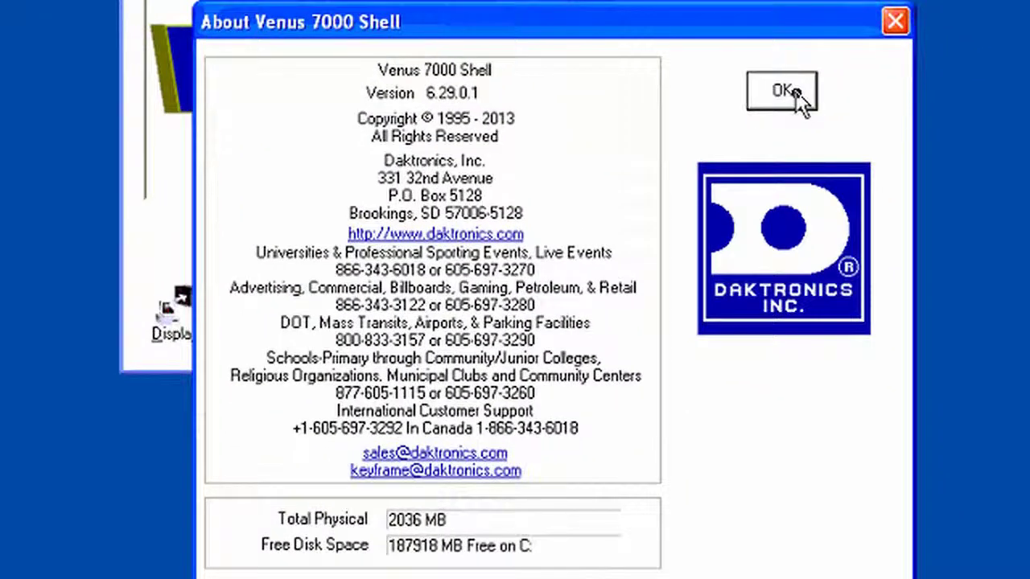
click(784, 93)
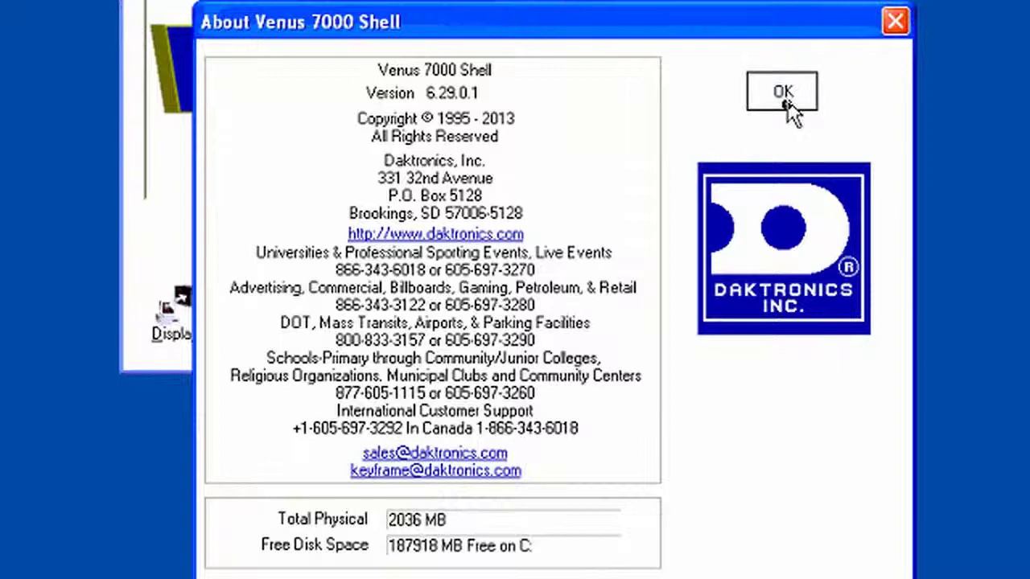
View live RTD data for Input3 - Stats SCBD in Diagnostics.
click(710, 267)
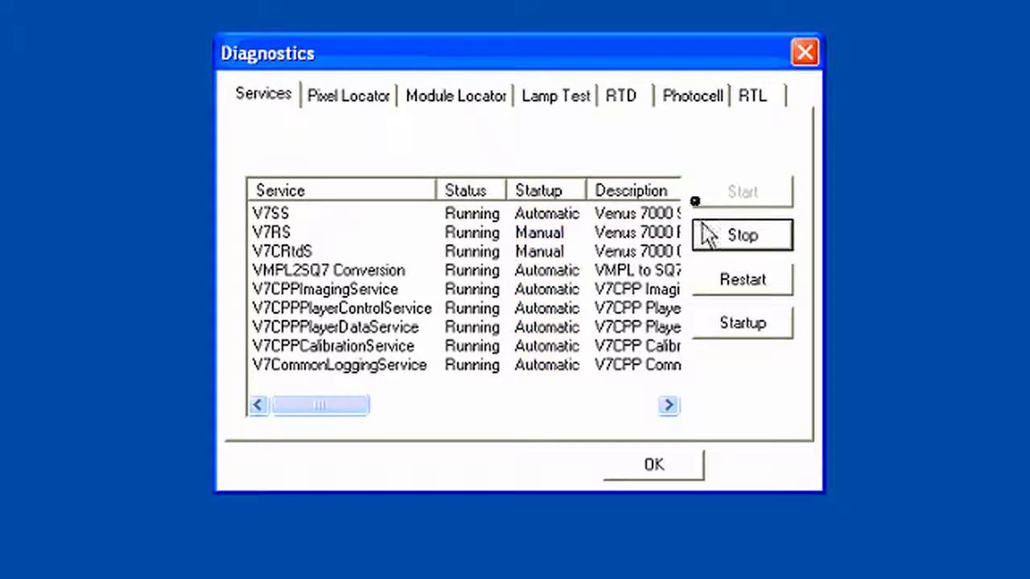
click(623, 96)
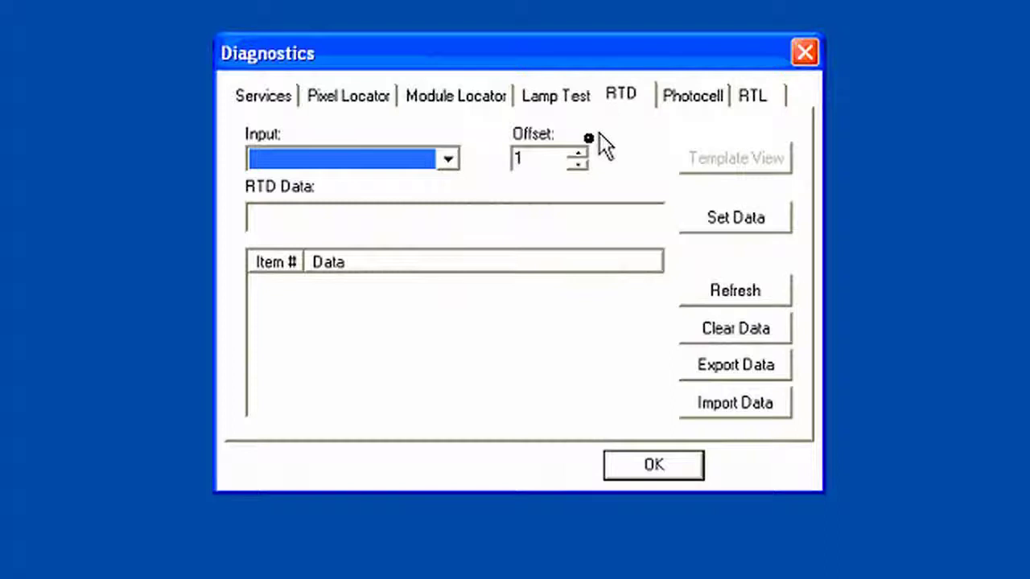
click(448, 159)
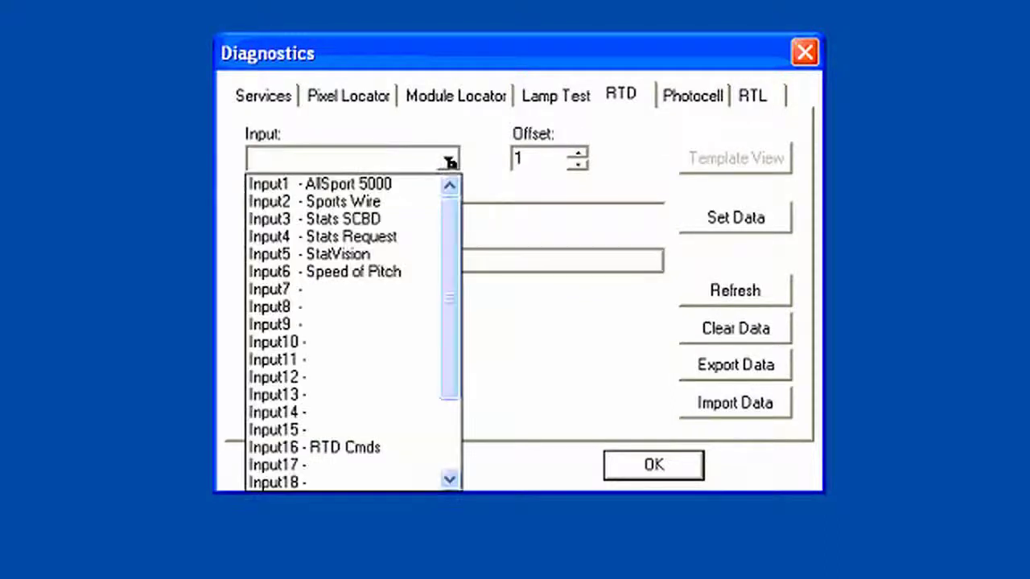
click(380, 221)
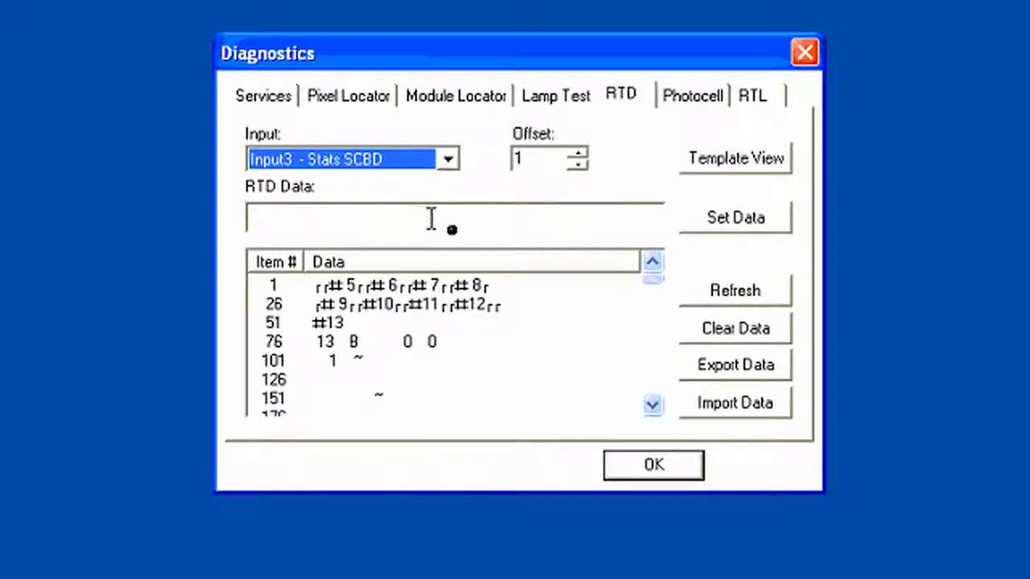
Look over the Lamp Test page's Sign list without choosing a sign.
click(562, 103)
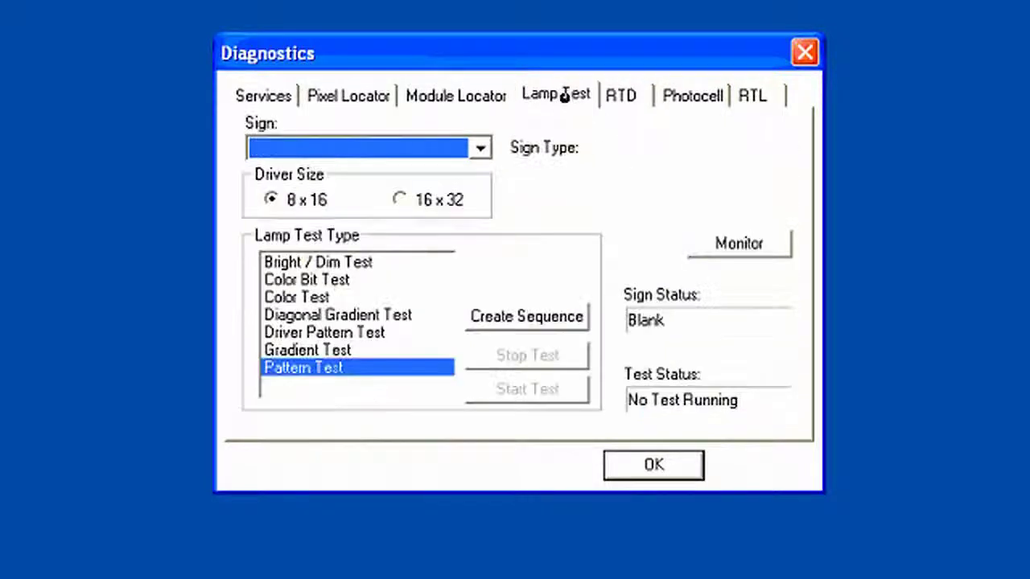
click(483, 149)
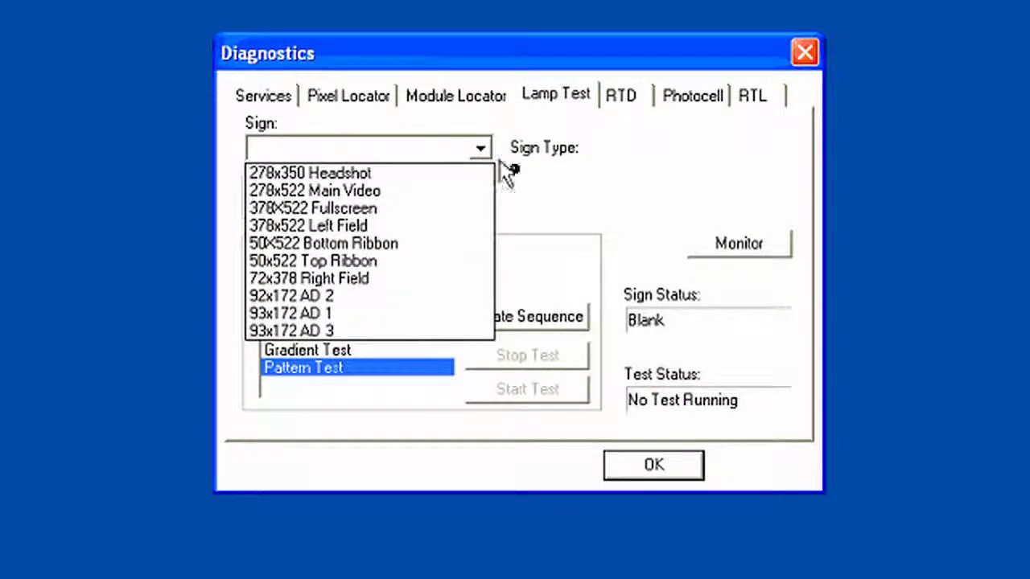
click(596, 198)
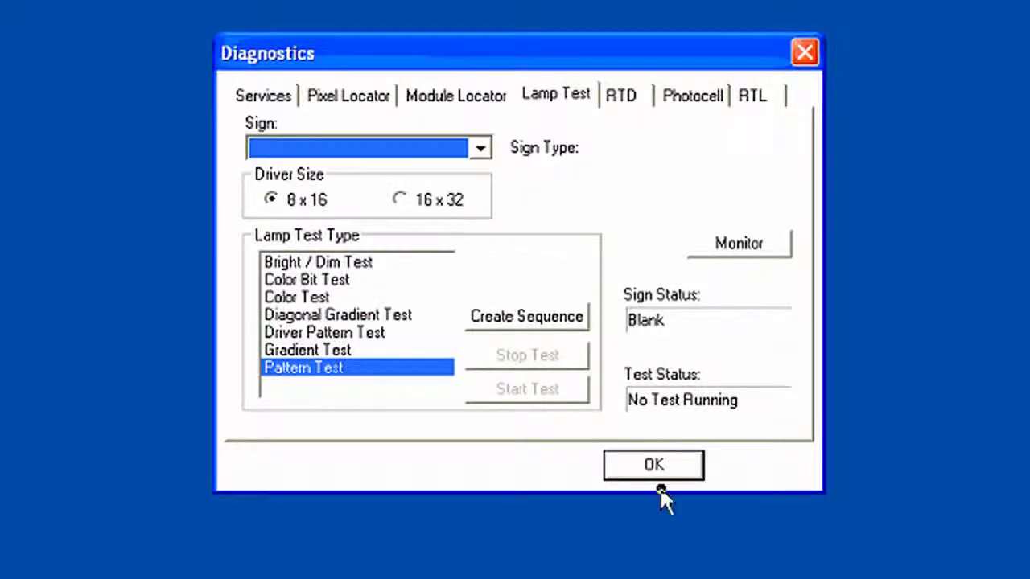
Close Diagnostics, glance at the V7File browser, then view V7Dsply's sign tree and Scripts tab.
click(653, 468)
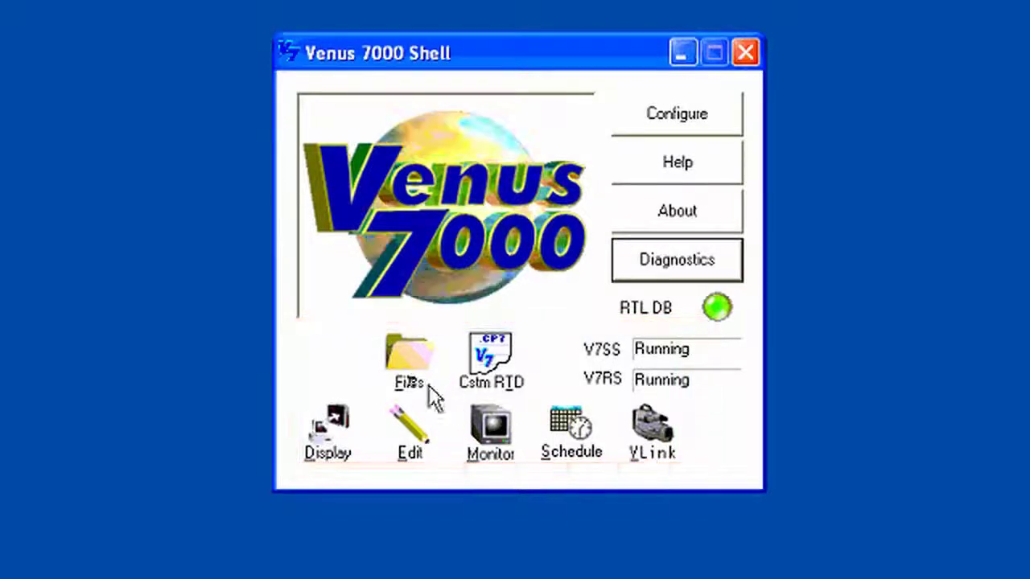
click(412, 366)
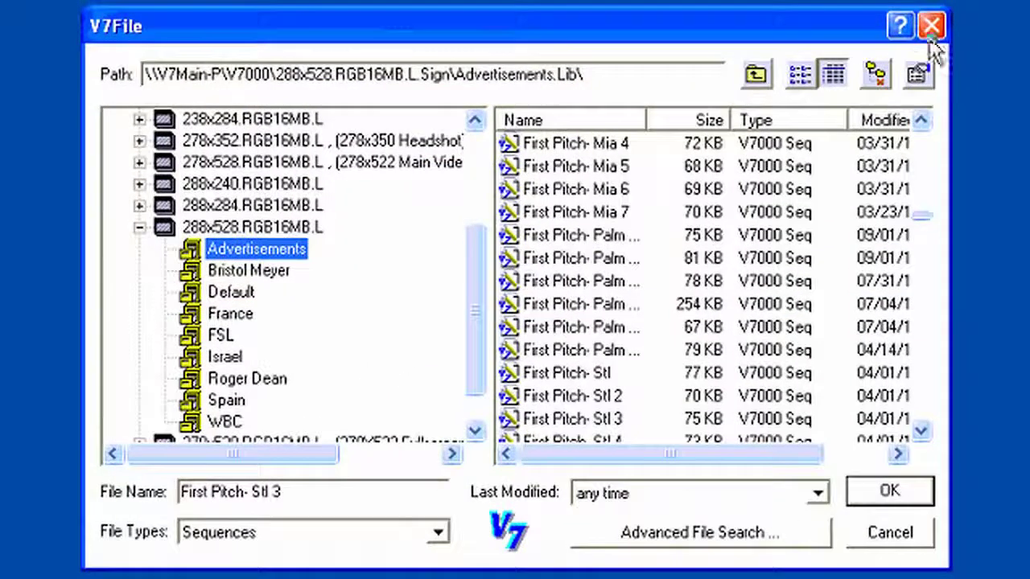
click(931, 26)
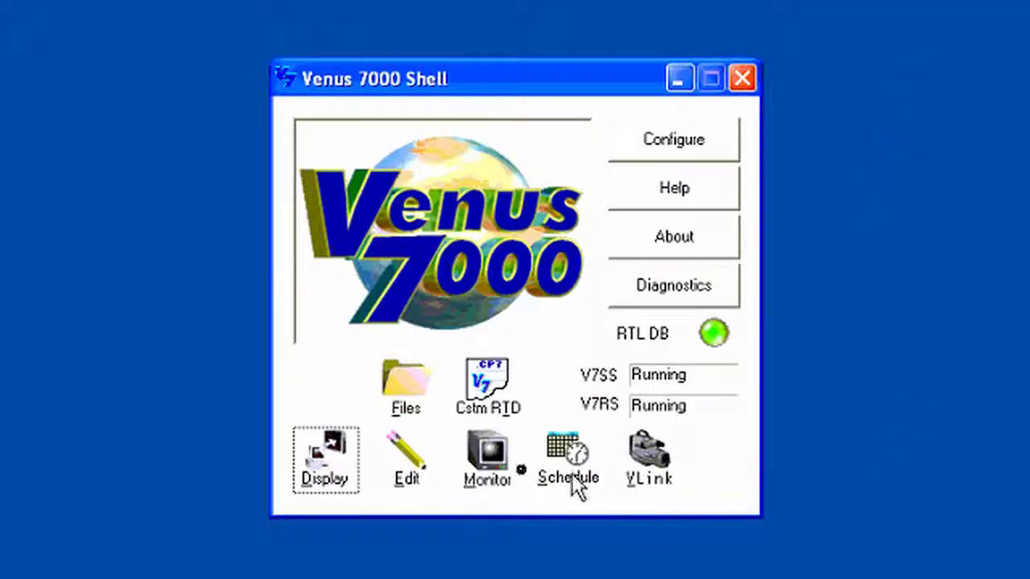
click(334, 471)
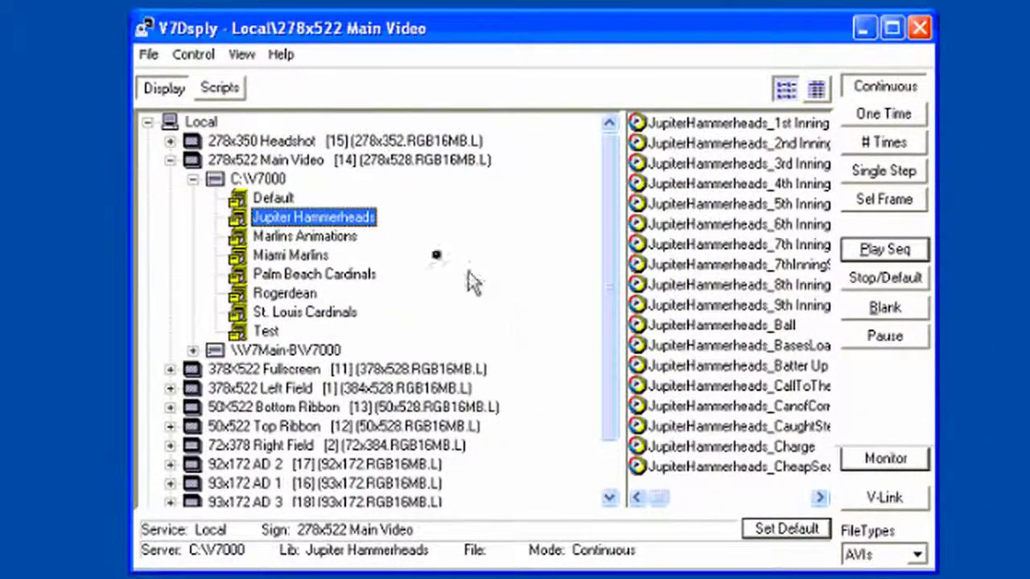
click(233, 92)
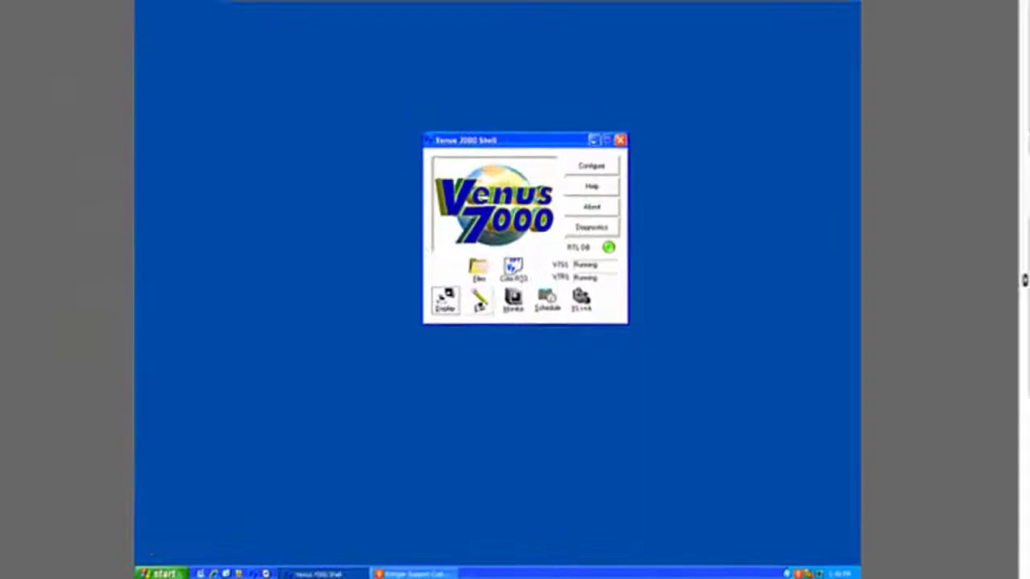
Preview the V7 Sequence Designer, then track the 72x378 Right Field sign in V7 Monitor.
click(432, 273)
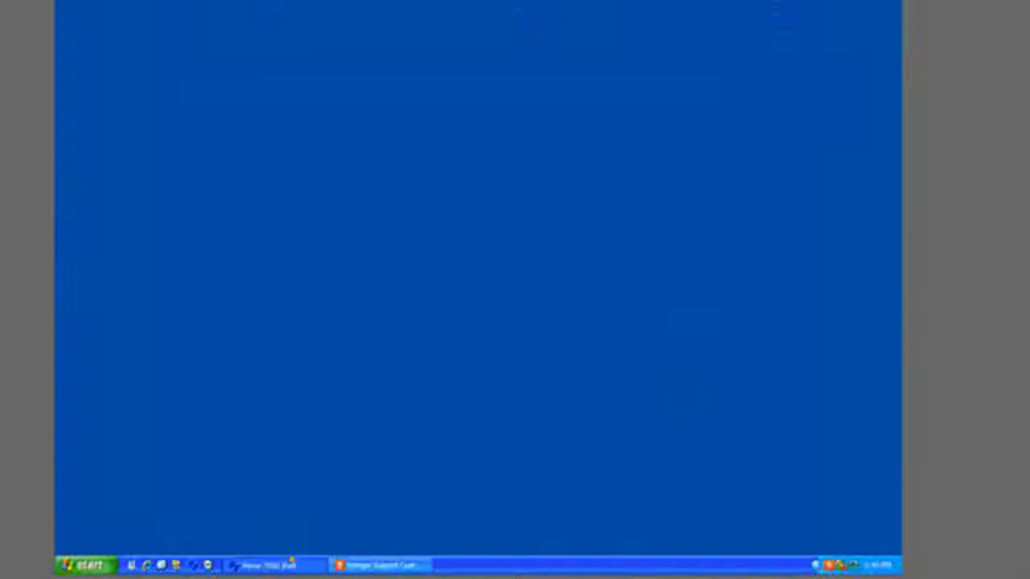
click(291, 563)
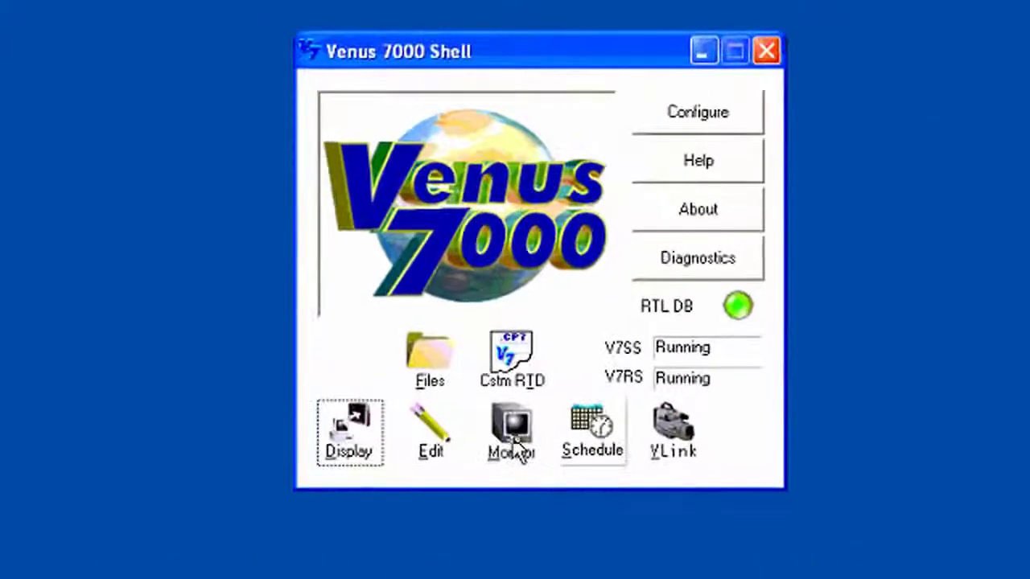
click(519, 451)
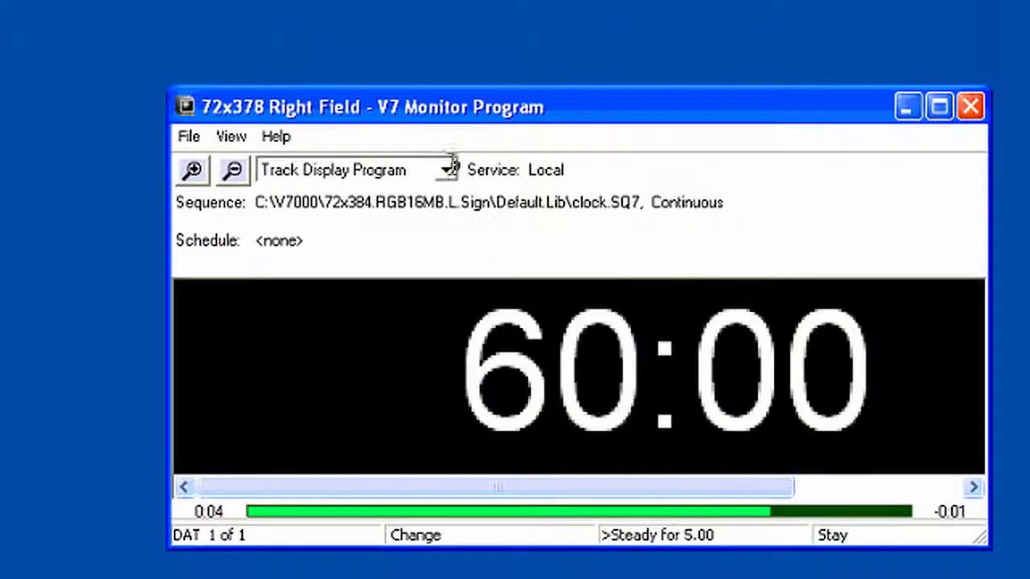
click(447, 172)
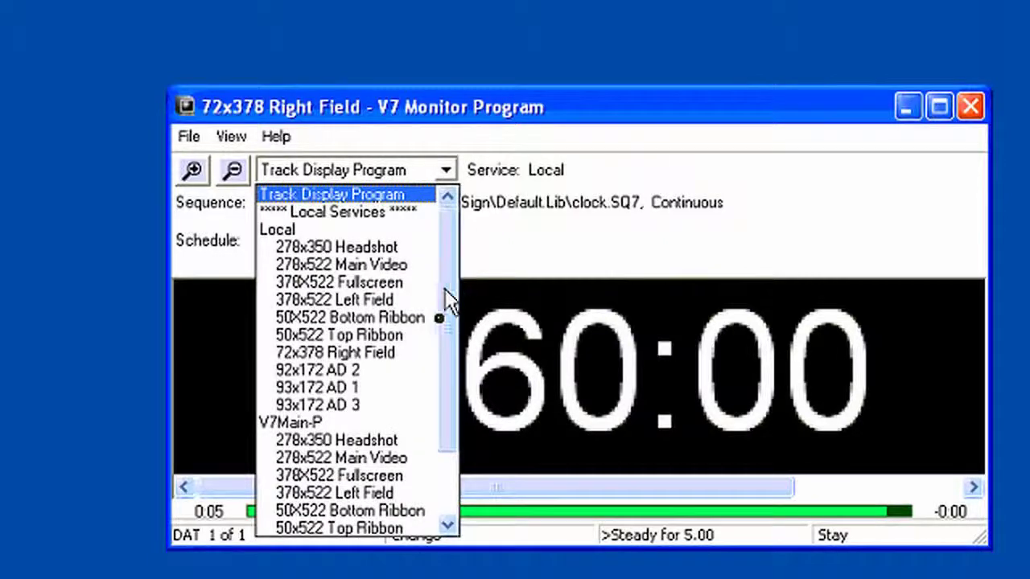
click(393, 353)
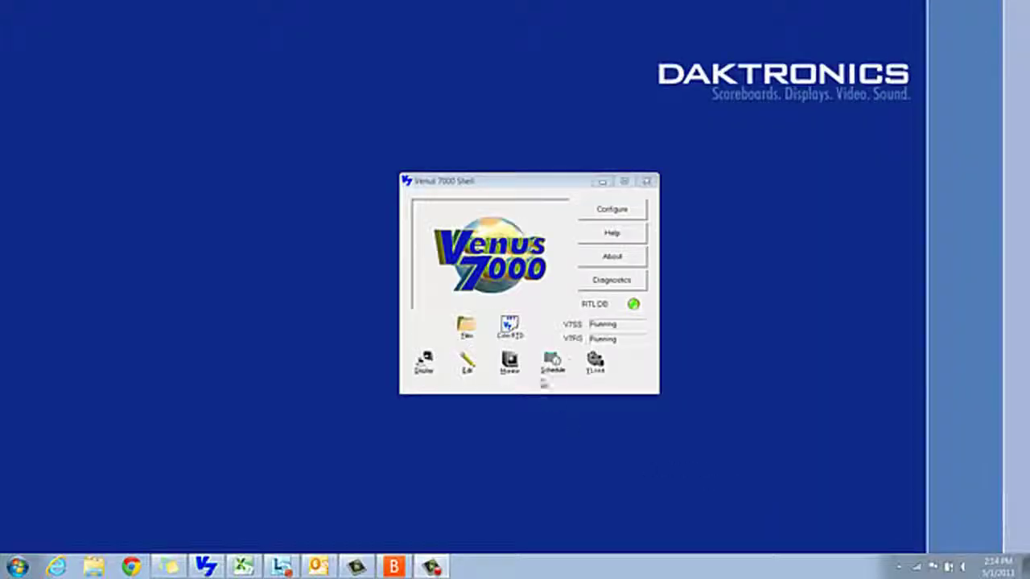
Open the Schedule file in the Scheduler.
click(553, 363)
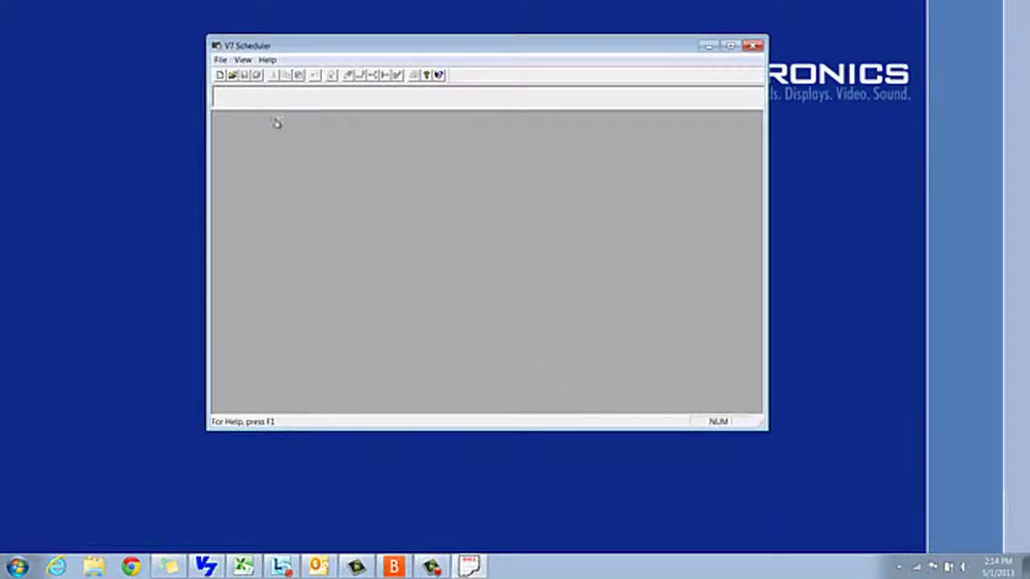
click(232, 76)
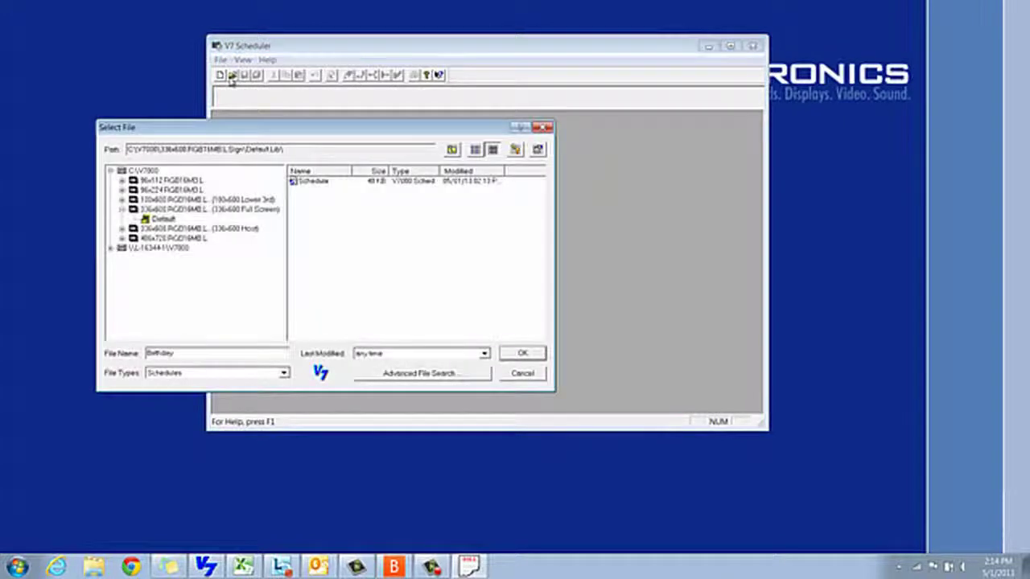
click(309, 181)
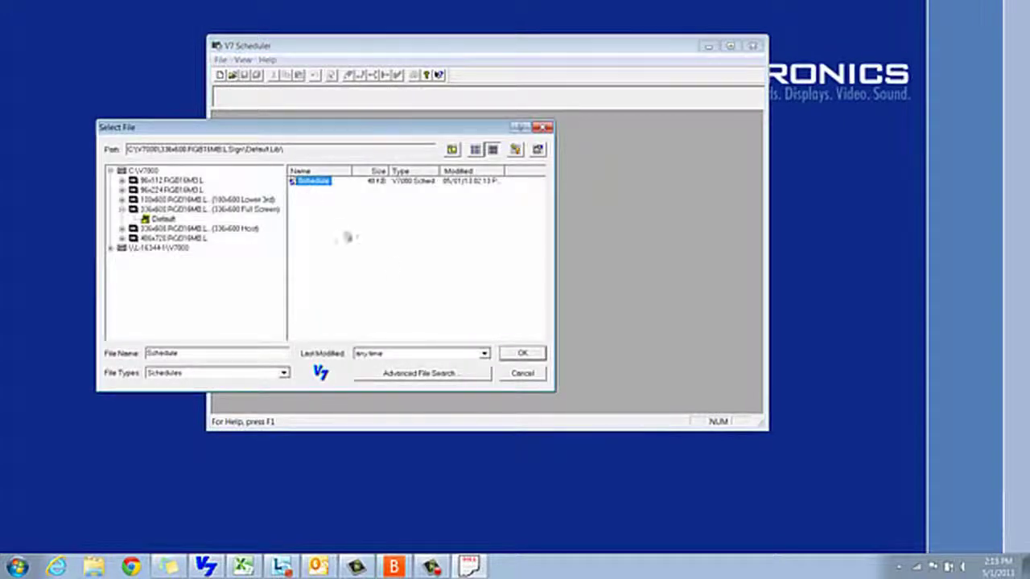
click(520, 354)
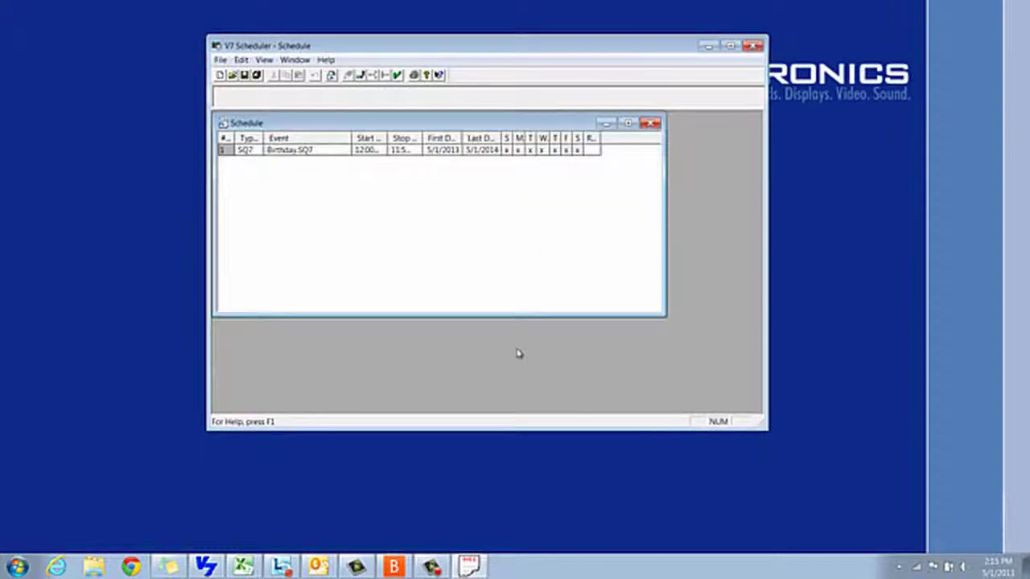
Inspect the Birthday.SQ7 event's details without changes, then close the Scheduler.
click(311, 152)
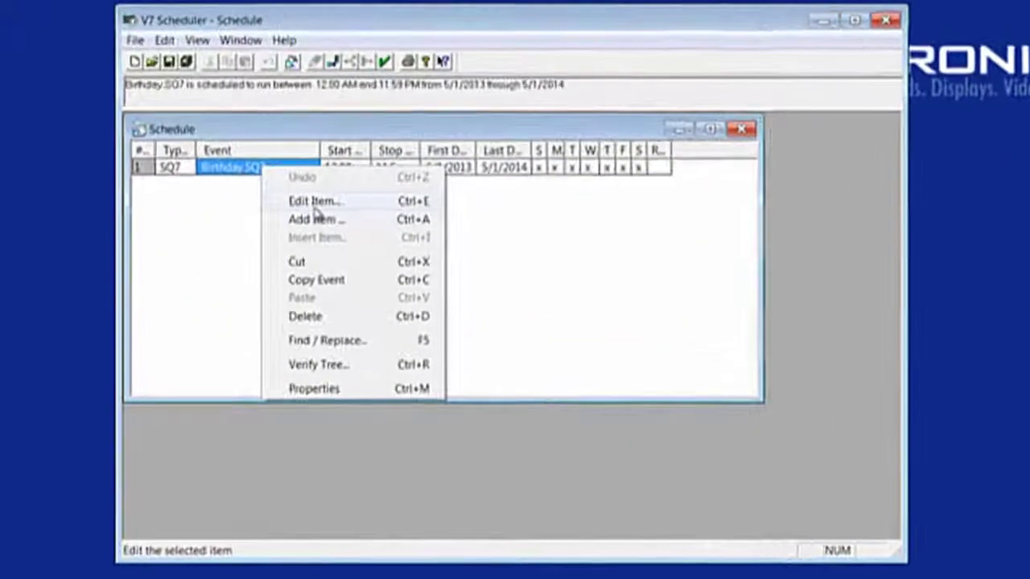
click(347, 173)
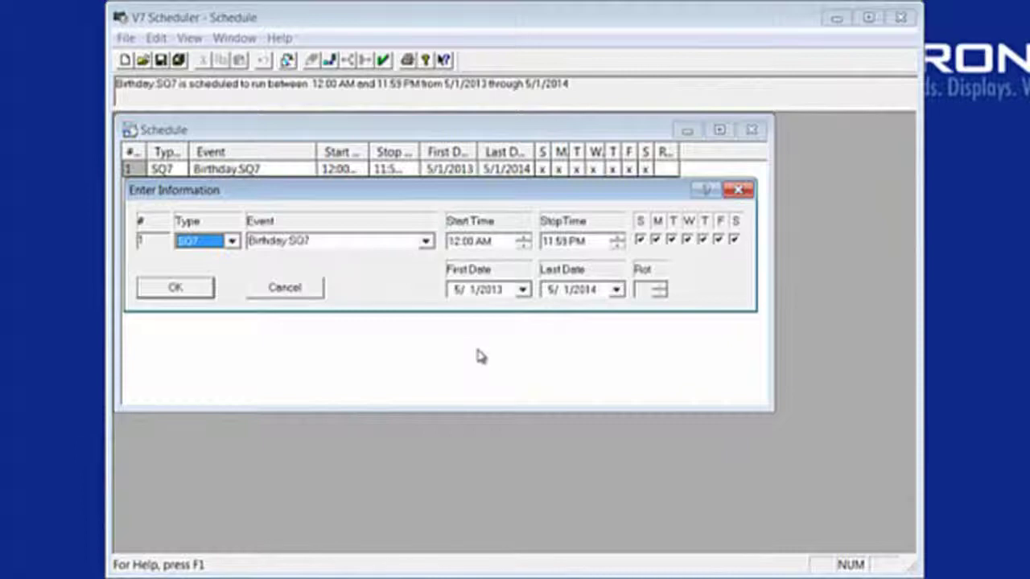
click(738, 191)
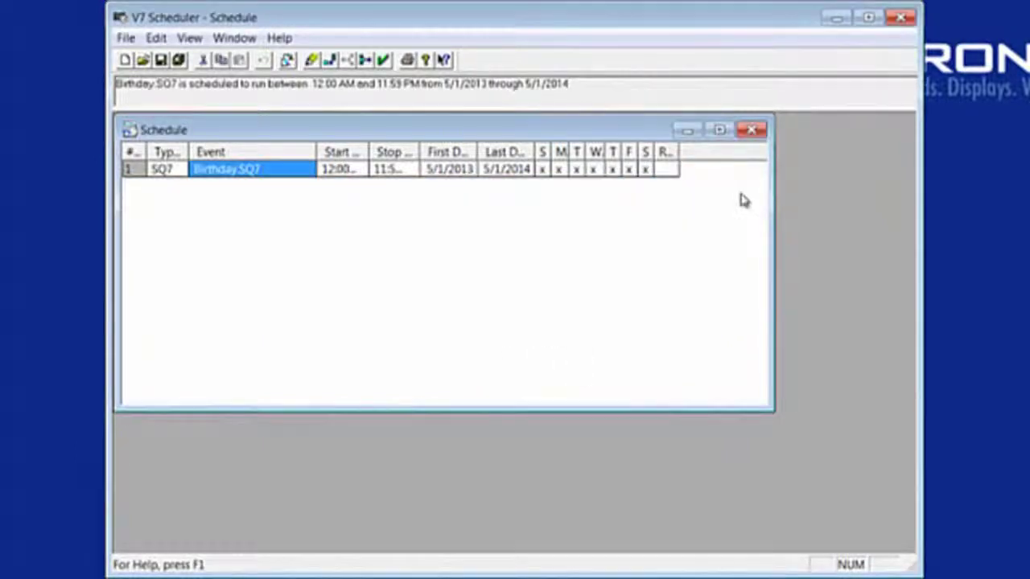
click(752, 130)
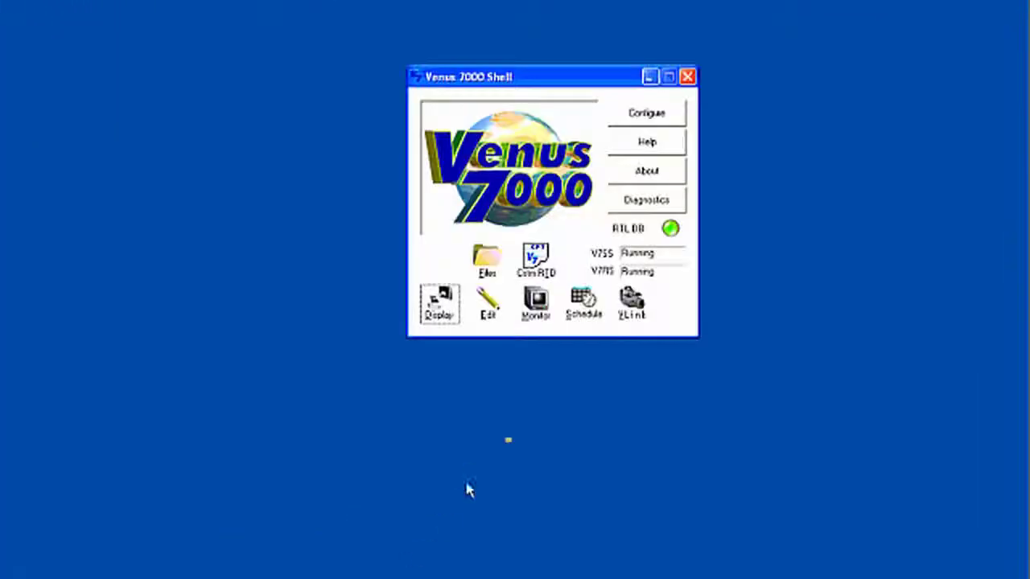
Open the V-Link Controller with Details expanded and the video input kept on SDI 2.
click(633, 306)
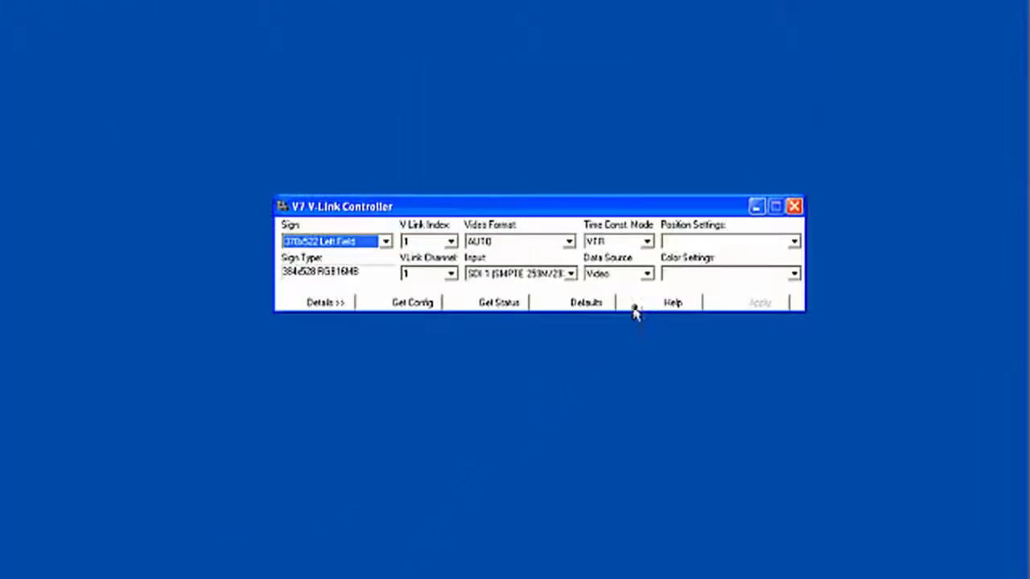
click(336, 307)
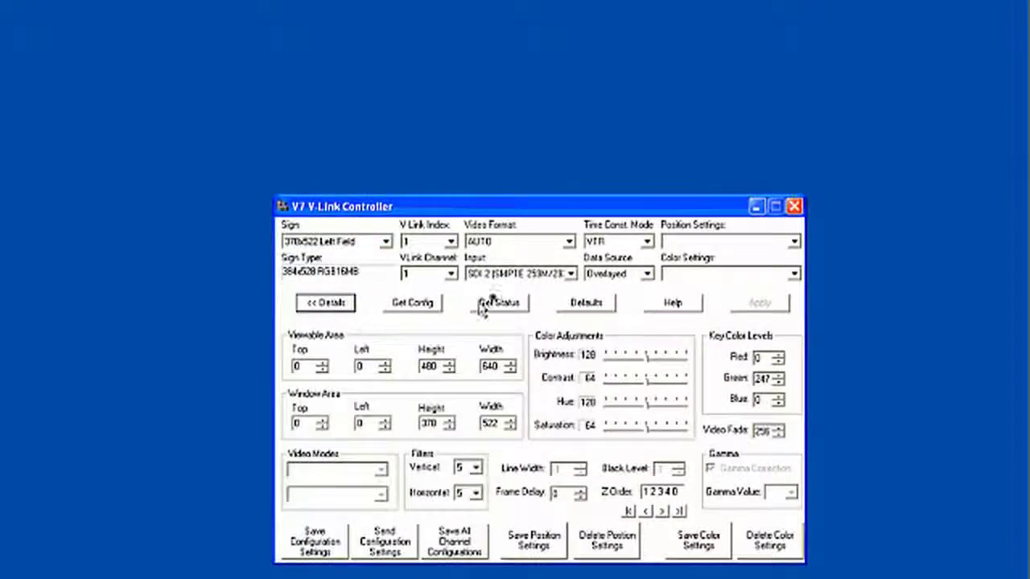
click(570, 273)
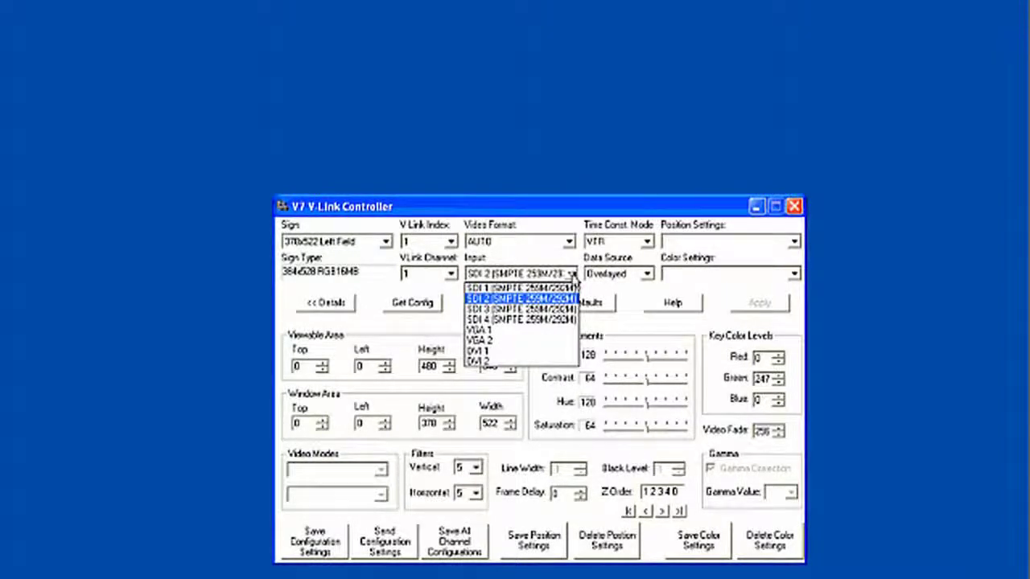
key(Return)
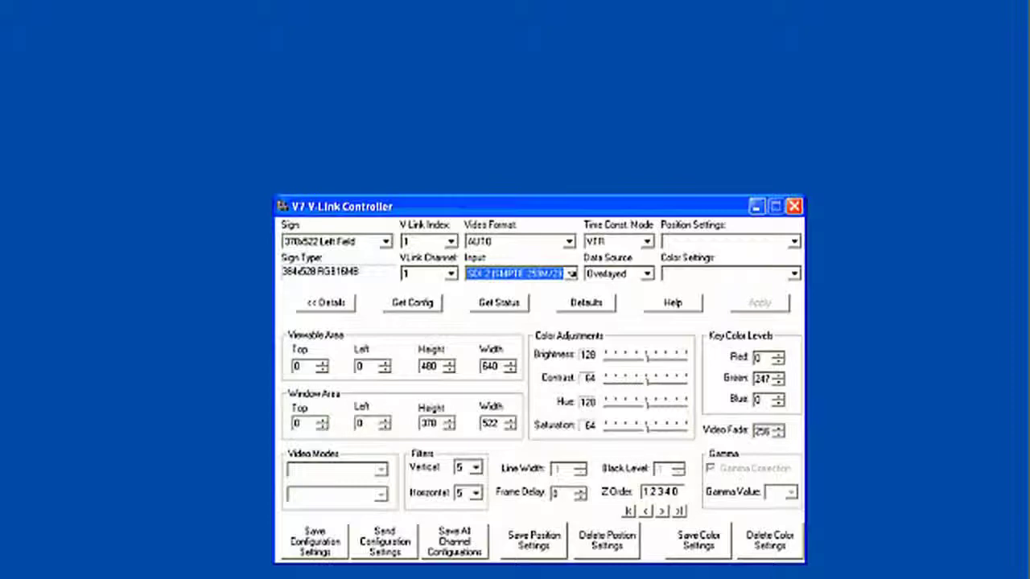